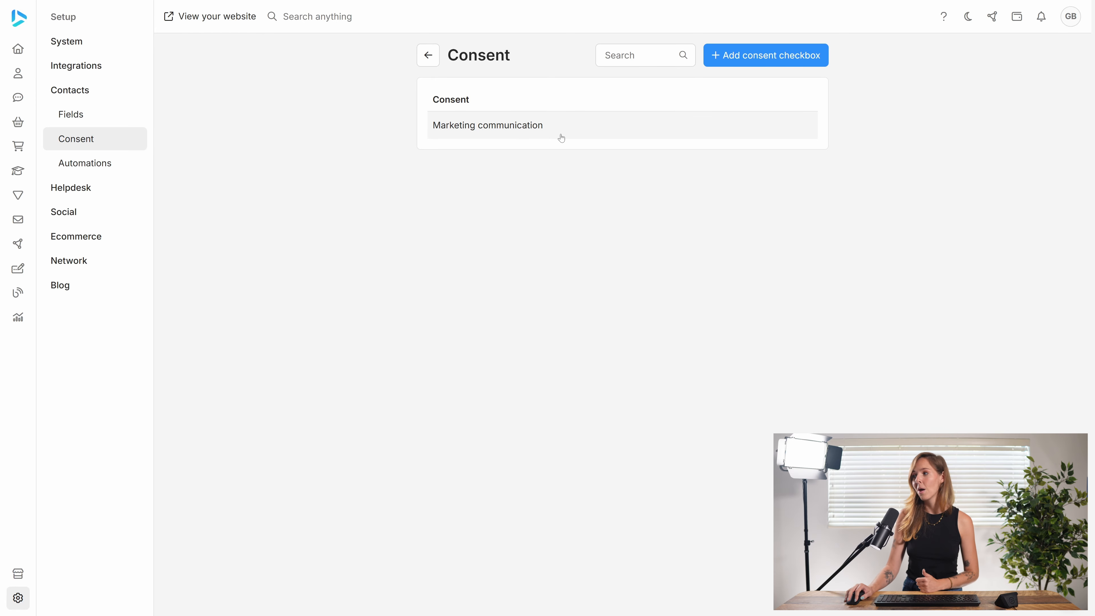
# Add a consent checkbox named "Privacy policy" and save it
pyautogui.click(783, 63)
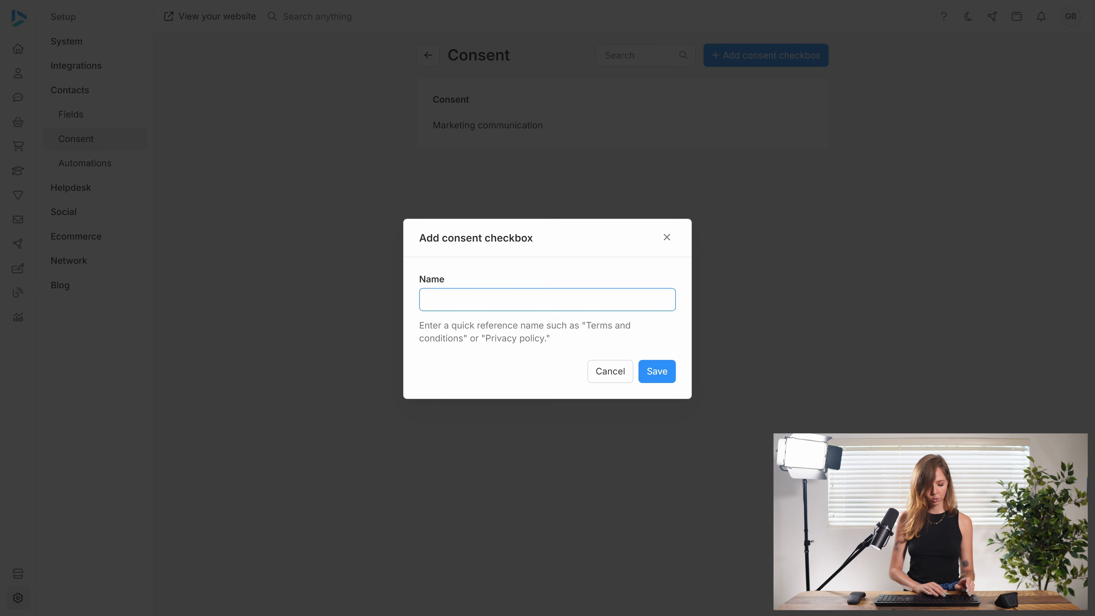
pyautogui.write('Privacy')
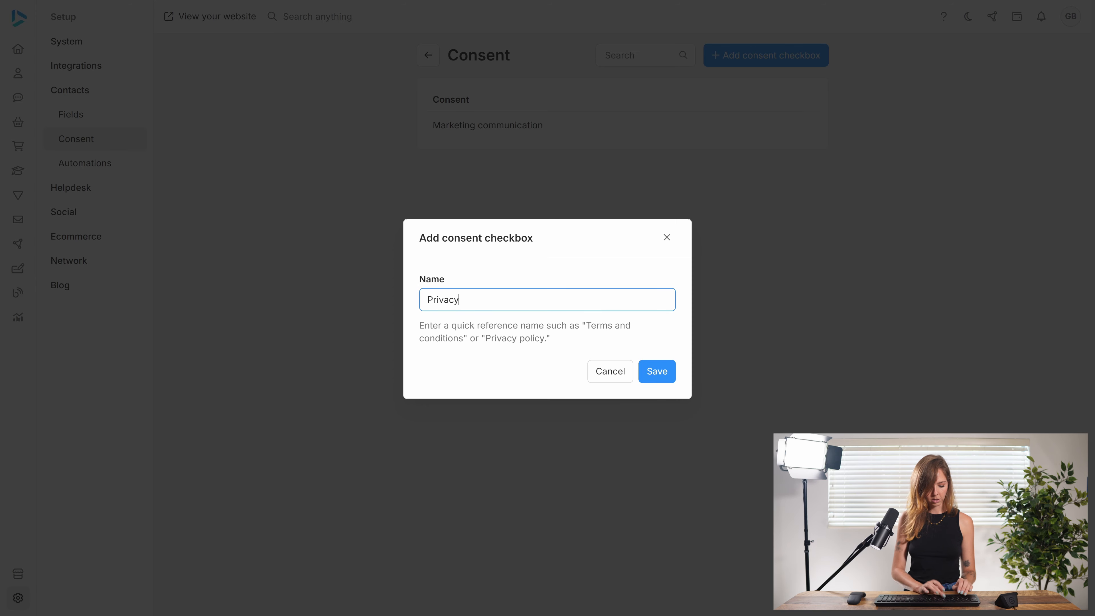
pyautogui.write(' policy')
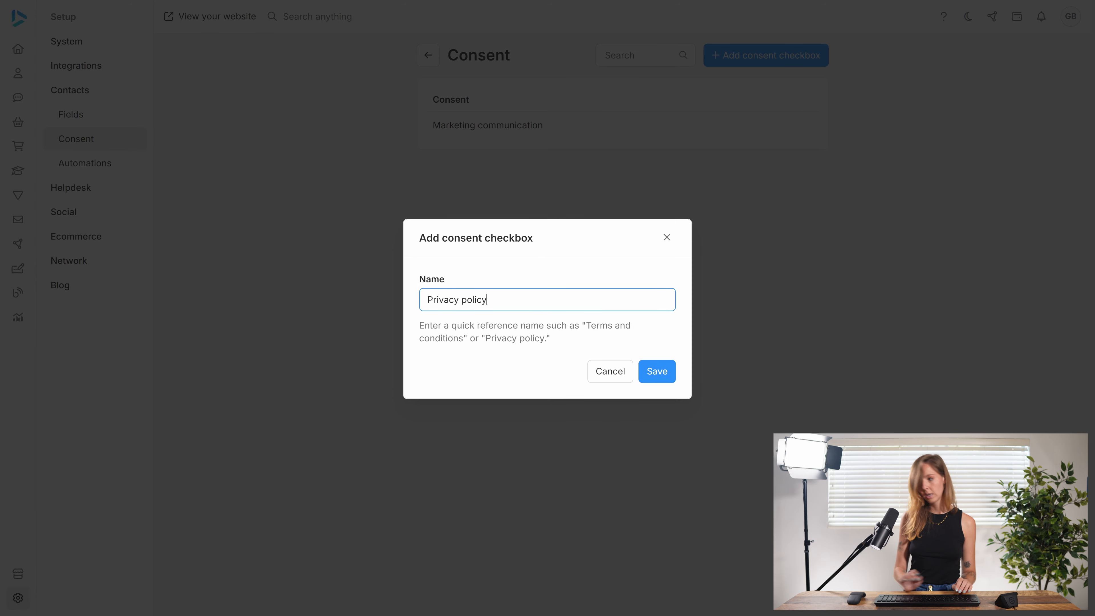
pyautogui.click(650, 370)
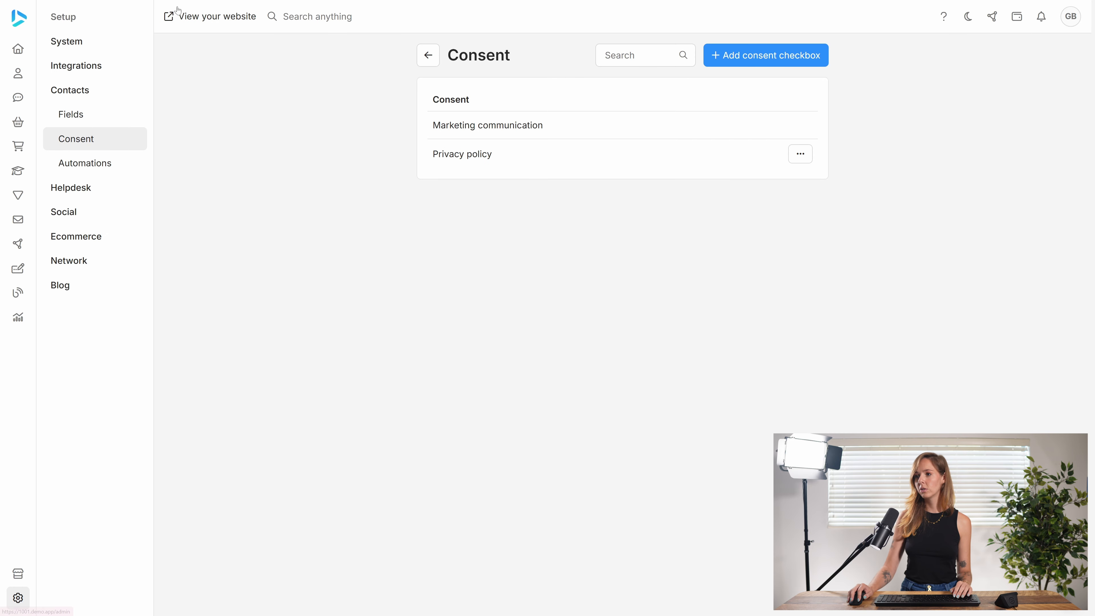
# Open the website editor, add an empty block to the home page and delete the block's second column
pyautogui.click(179, 16)
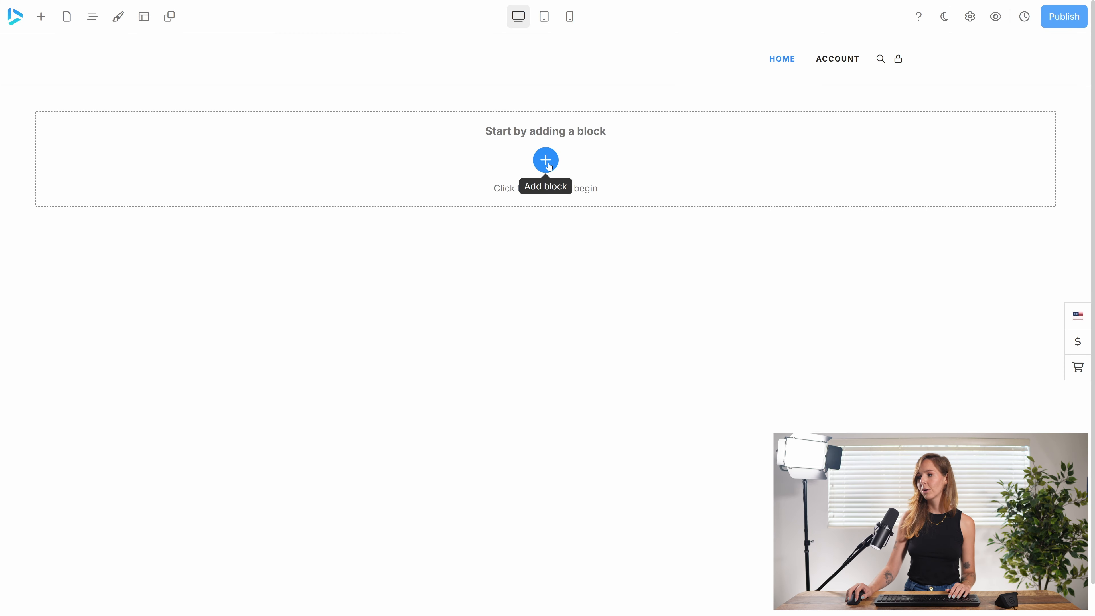
pyautogui.click(539, 167)
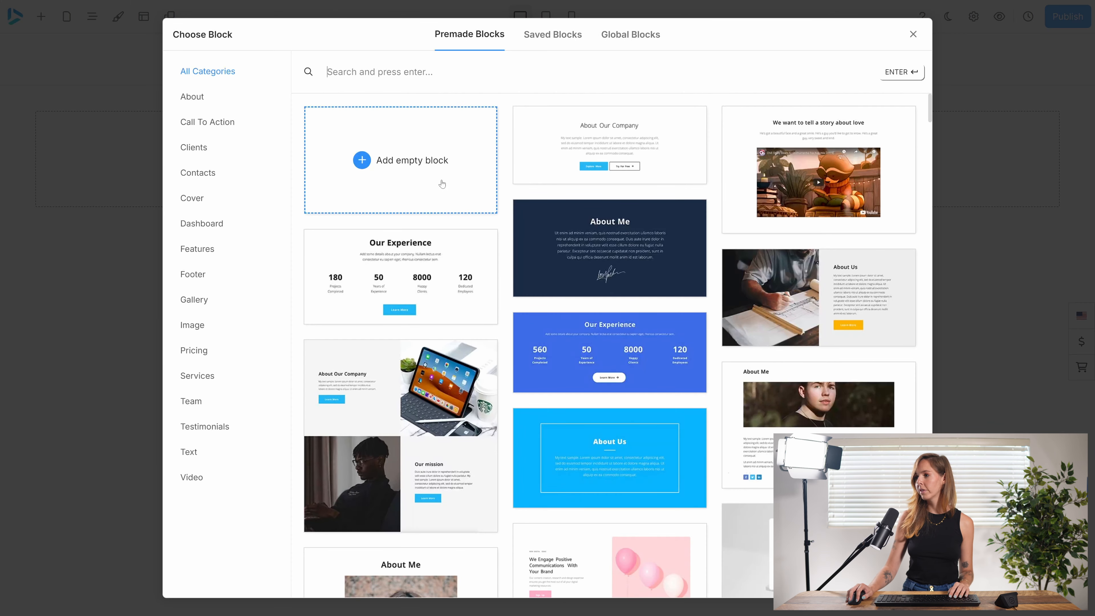
pyautogui.click(432, 168)
pyautogui.rightClick(620, 149)
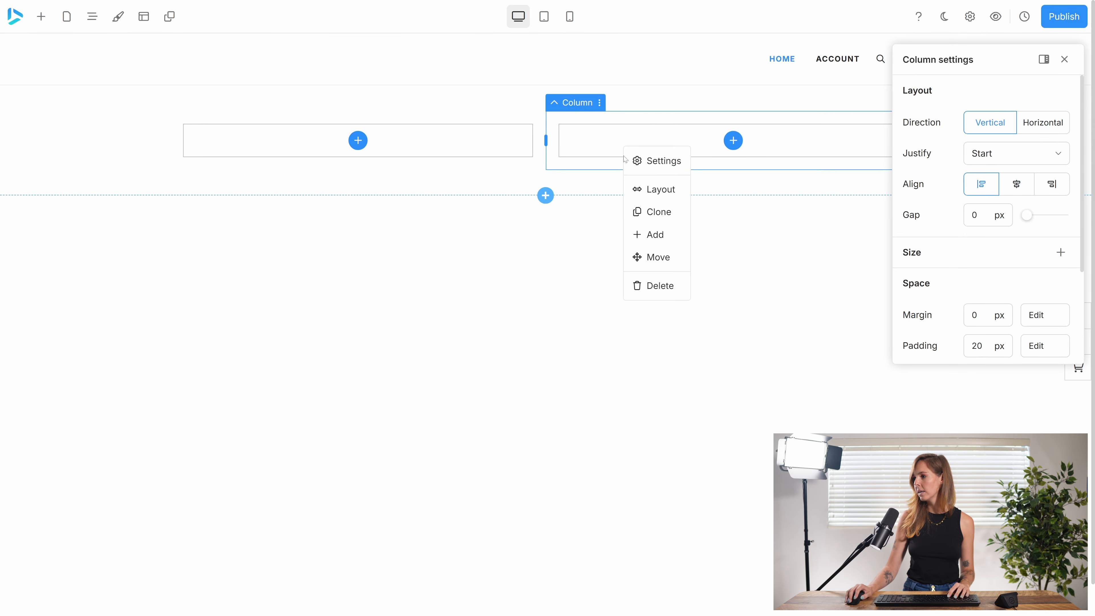
pyautogui.click(655, 285)
# Find the opt-in form element and insert it into the block's remaining column
pyautogui.click(546, 141)
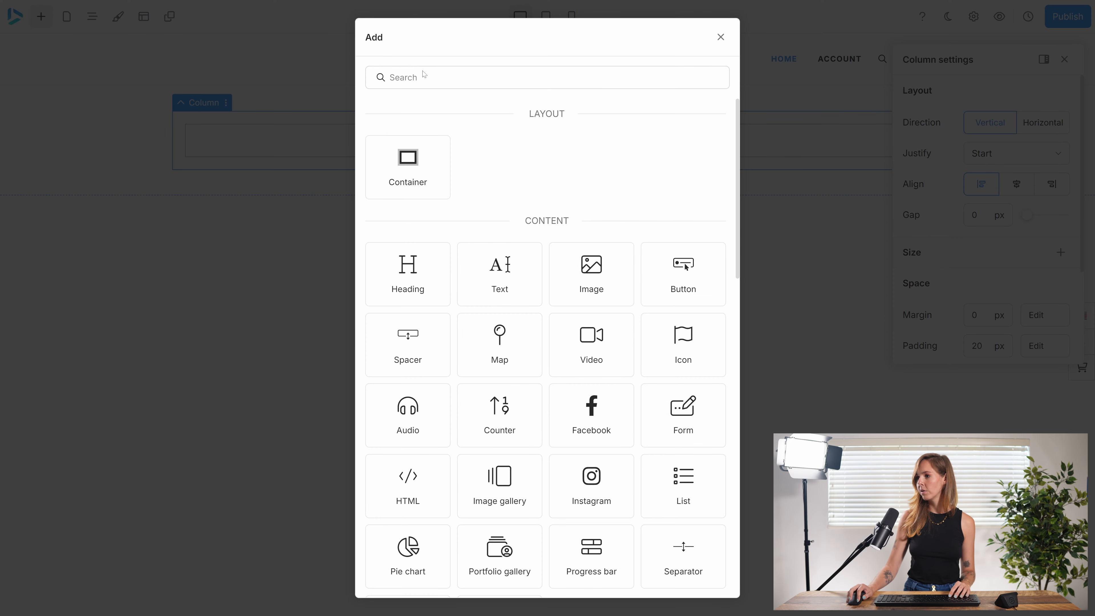
pyautogui.write('opti')
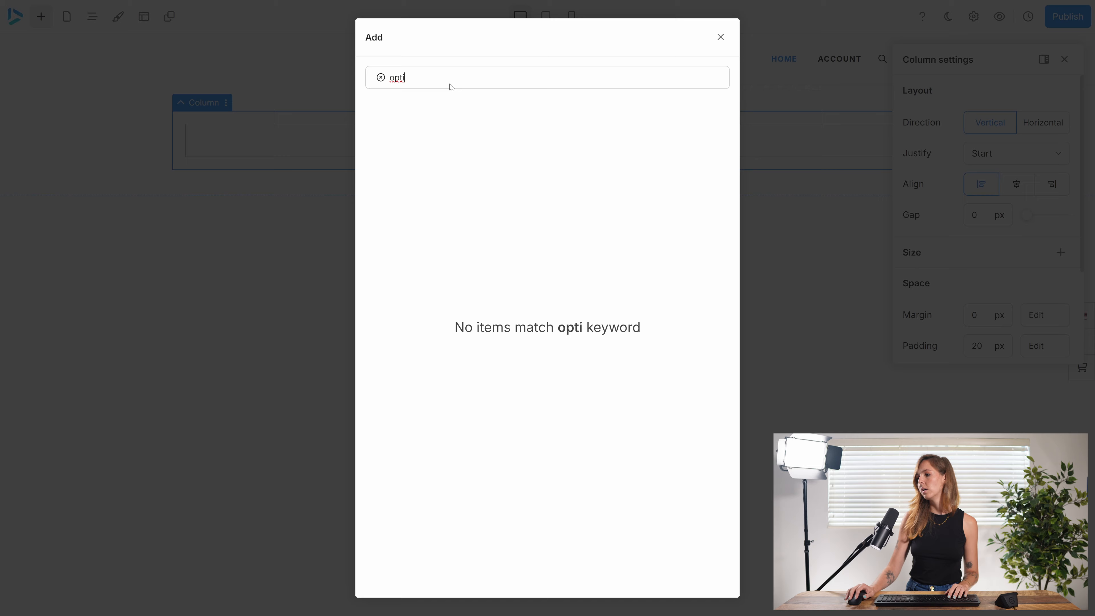
pyautogui.press('BackSpace')
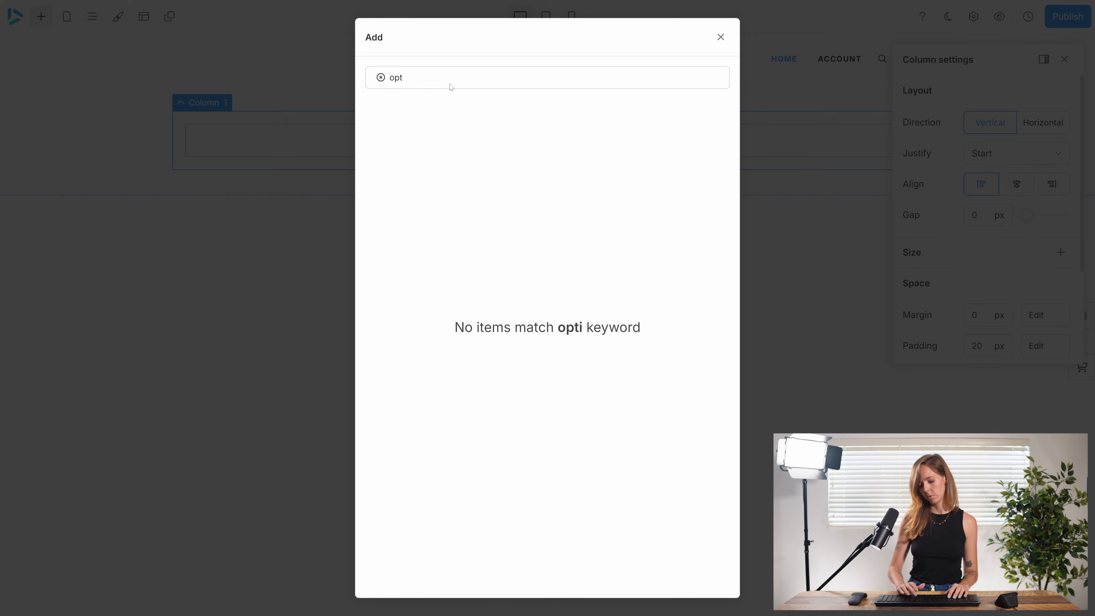
pyautogui.click(403, 138)
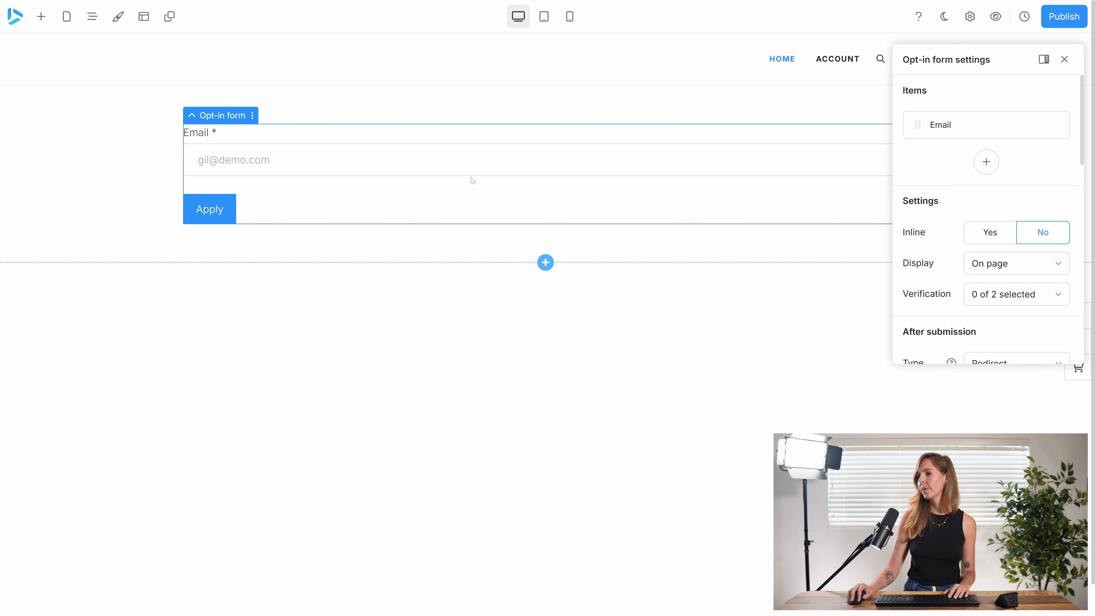
# Add a First name field to the opt-in form and place it above the Email field
pyautogui.click(986, 161)
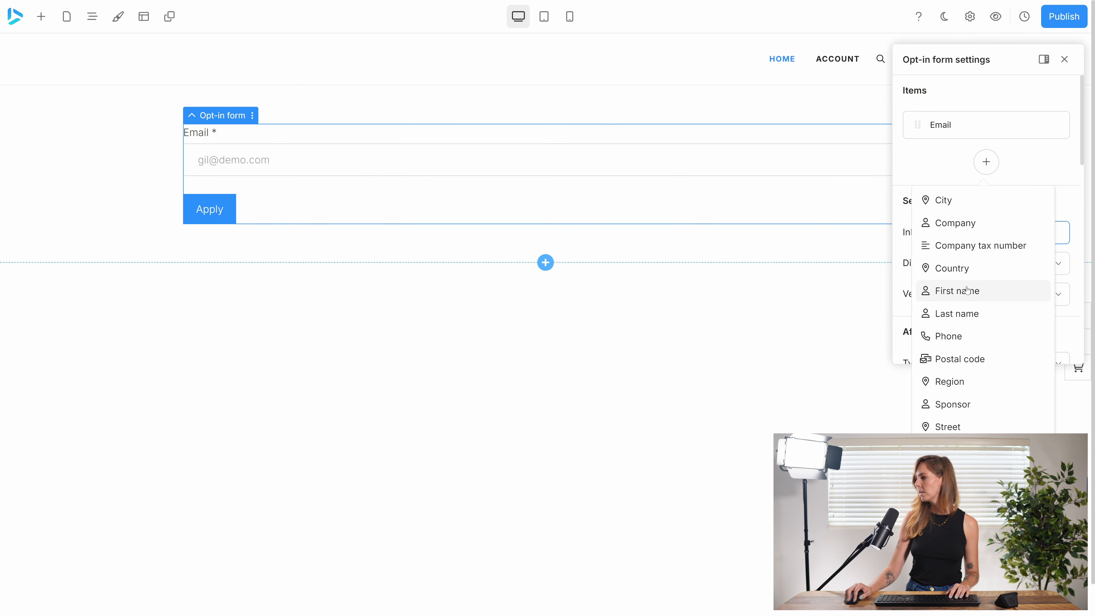
pyautogui.click(959, 291)
pyautogui.moveTo(919, 155); pyautogui.dragTo(918, 123)
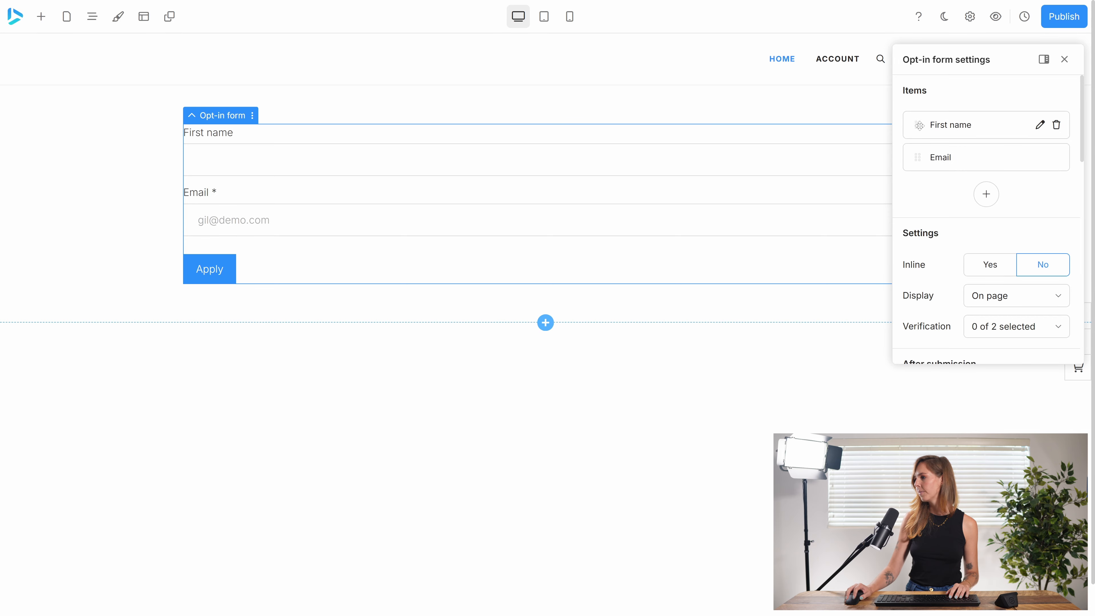
pyautogui.click(986, 194)
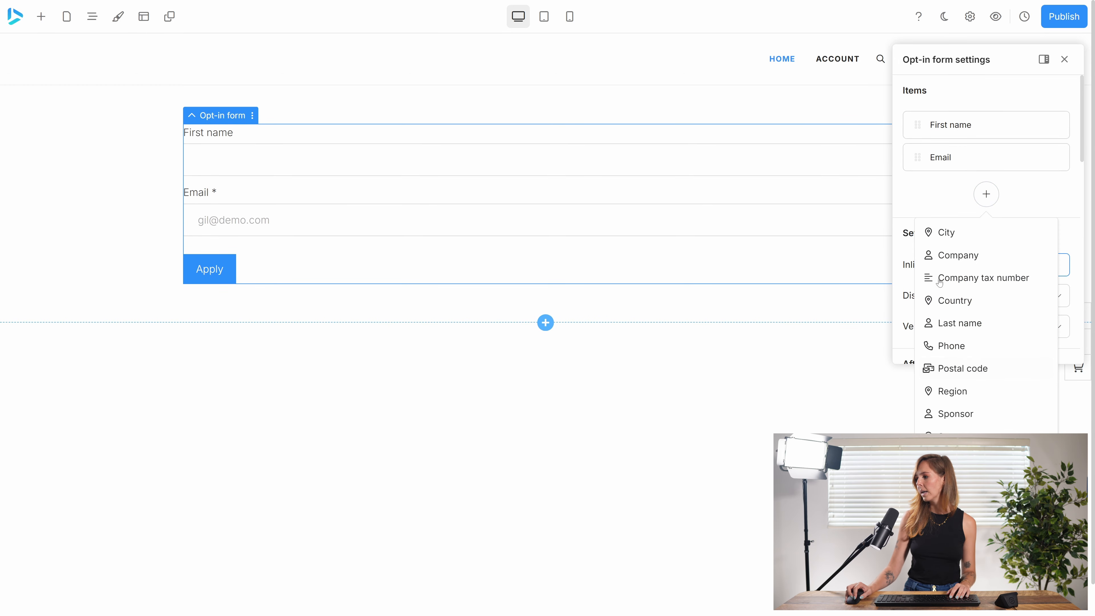
pyautogui.click(952, 197)
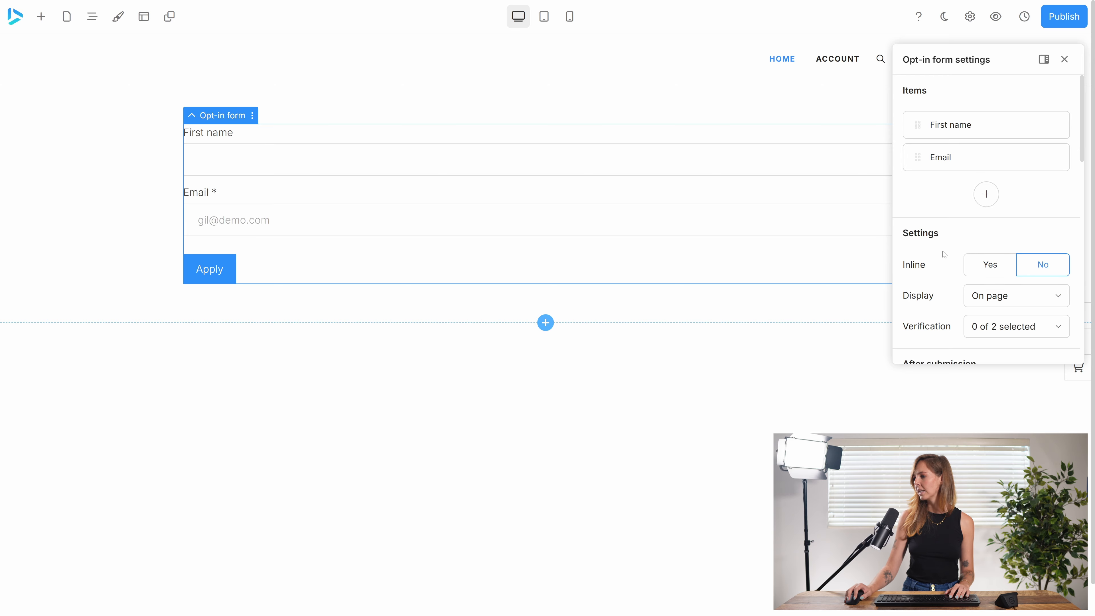
# Add a consent section with Marketing communication and Privacy policy checkboxes to the opt-in form, and publish the page
pyautogui.scroll(-10, 936, 290)
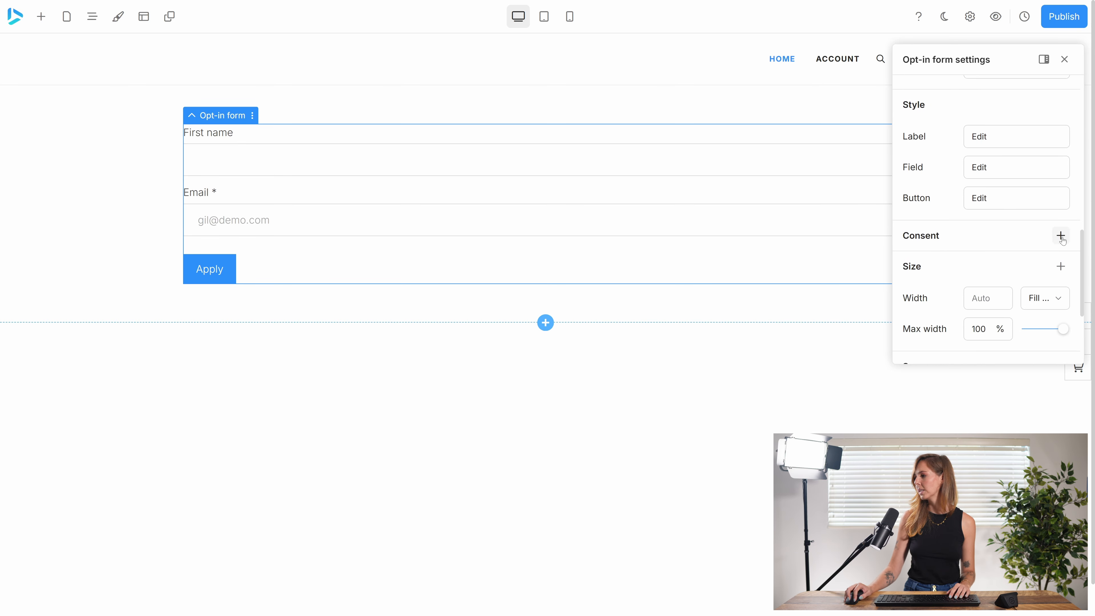
pyautogui.click(1060, 236)
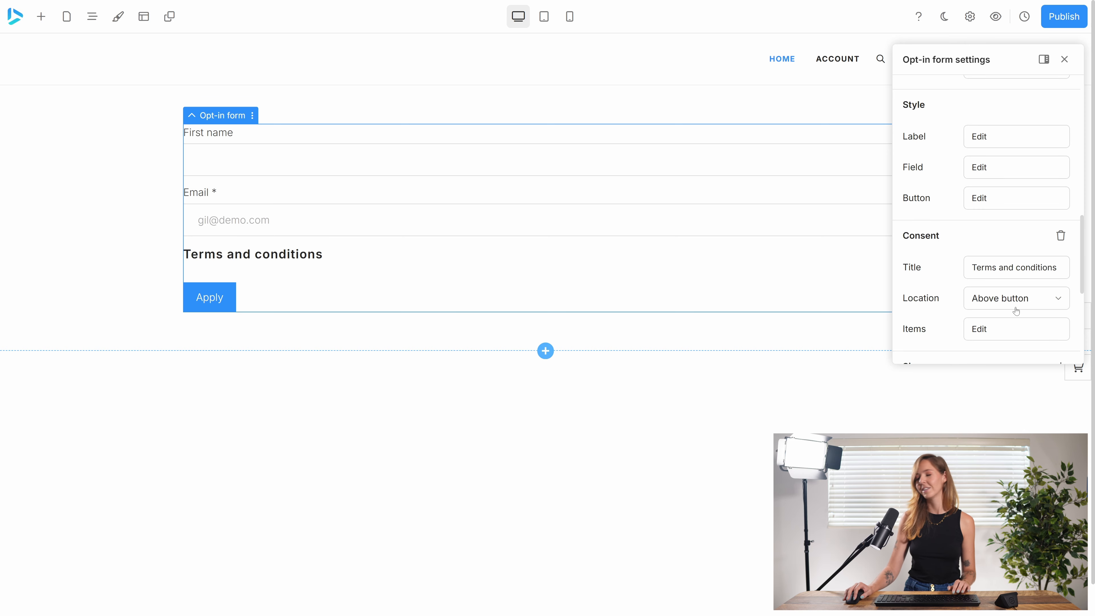
pyautogui.click(1006, 330)
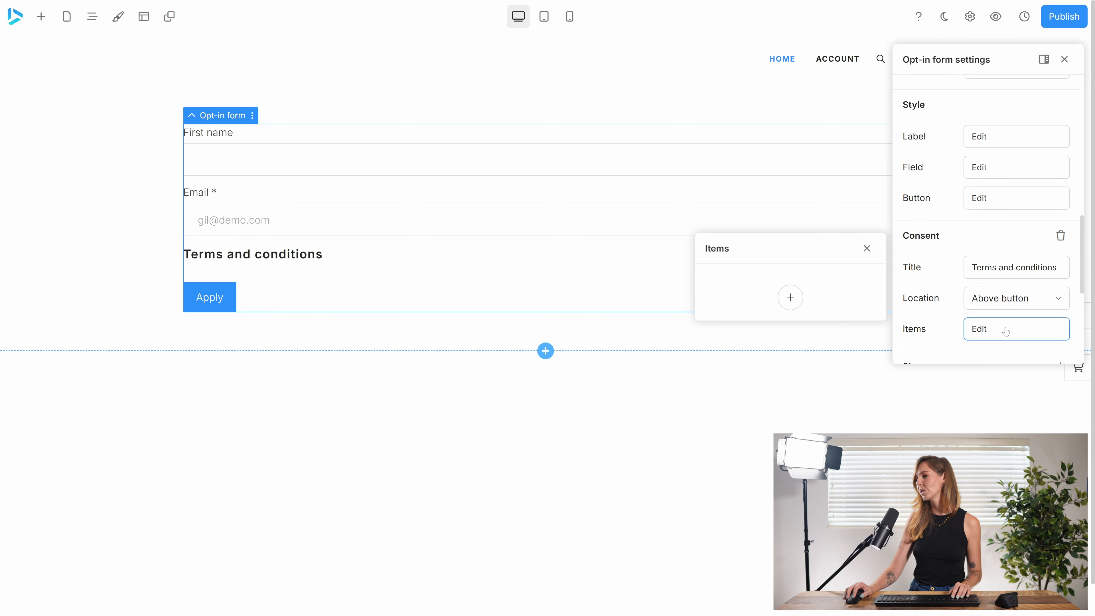
pyautogui.click(788, 297)
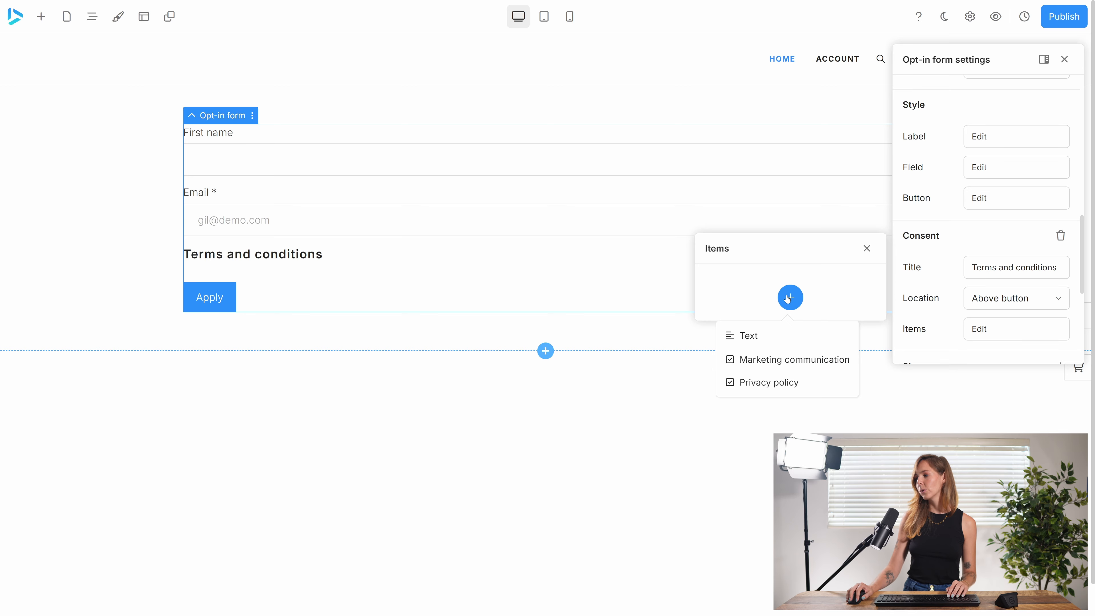
pyautogui.click(787, 366)
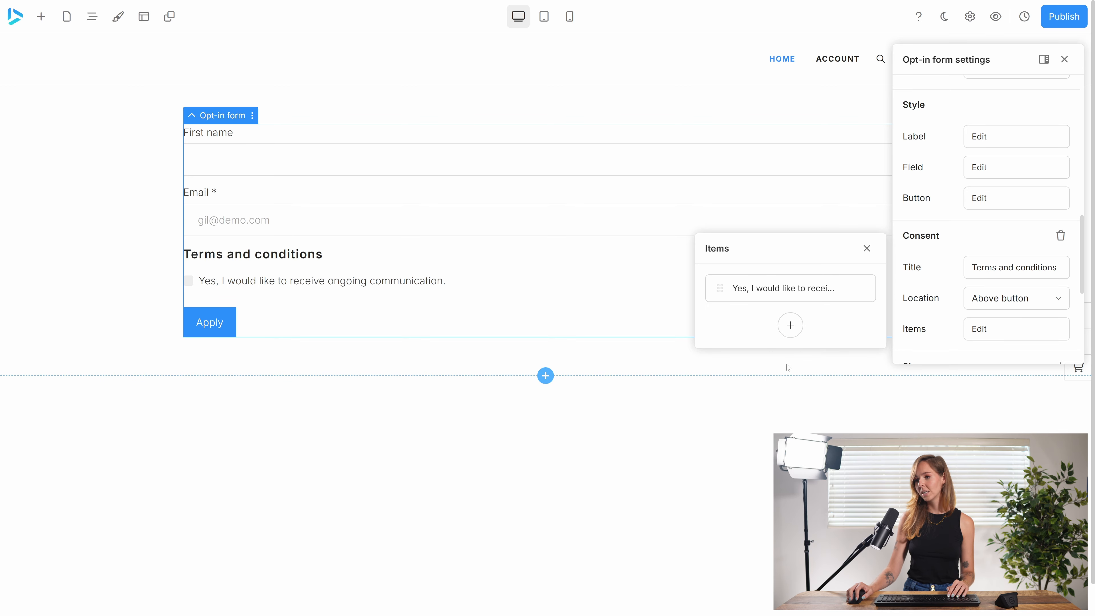
pyautogui.click(799, 328)
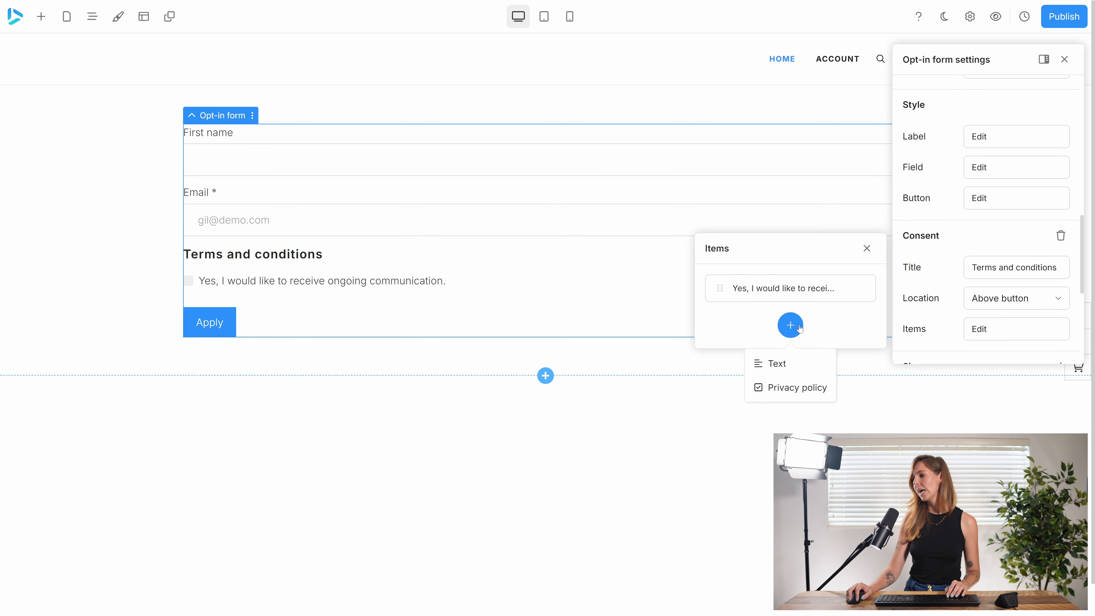
pyautogui.click(796, 387)
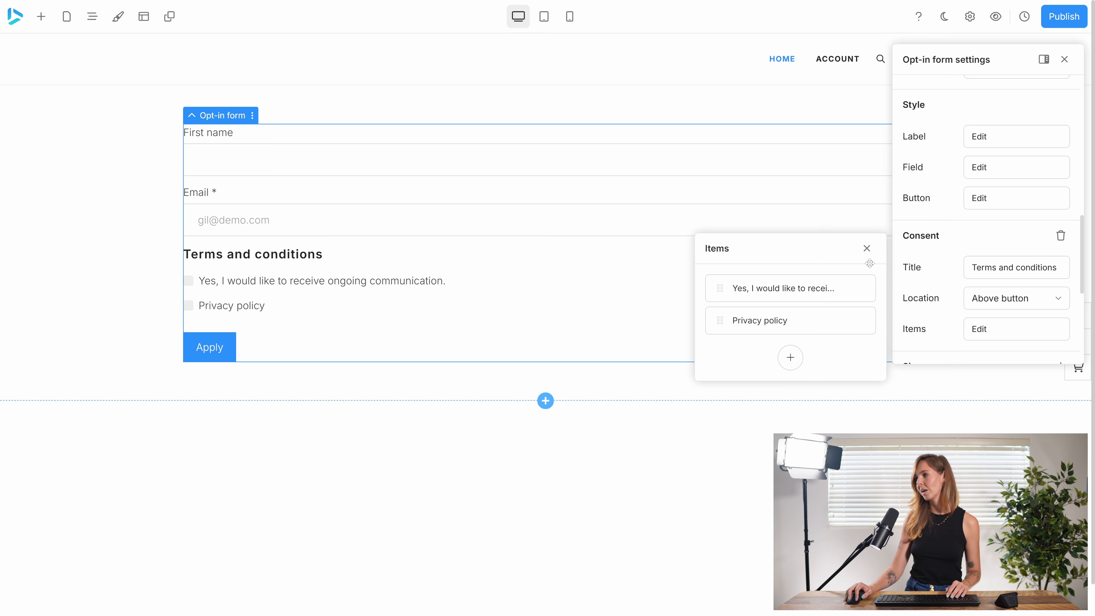
pyautogui.click(1060, 17)
pyautogui.click(698, 345)
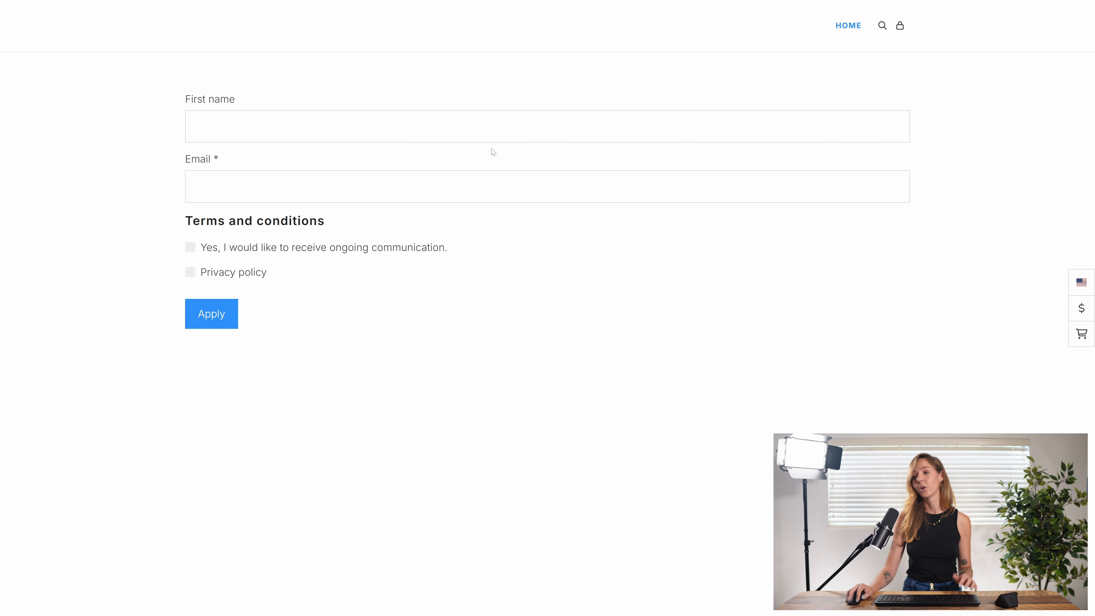
# Submit the published form with a contact's first name and email and both the ongoing communication and Privacy policy checkboxes ticked
pyautogui.write('Heather')
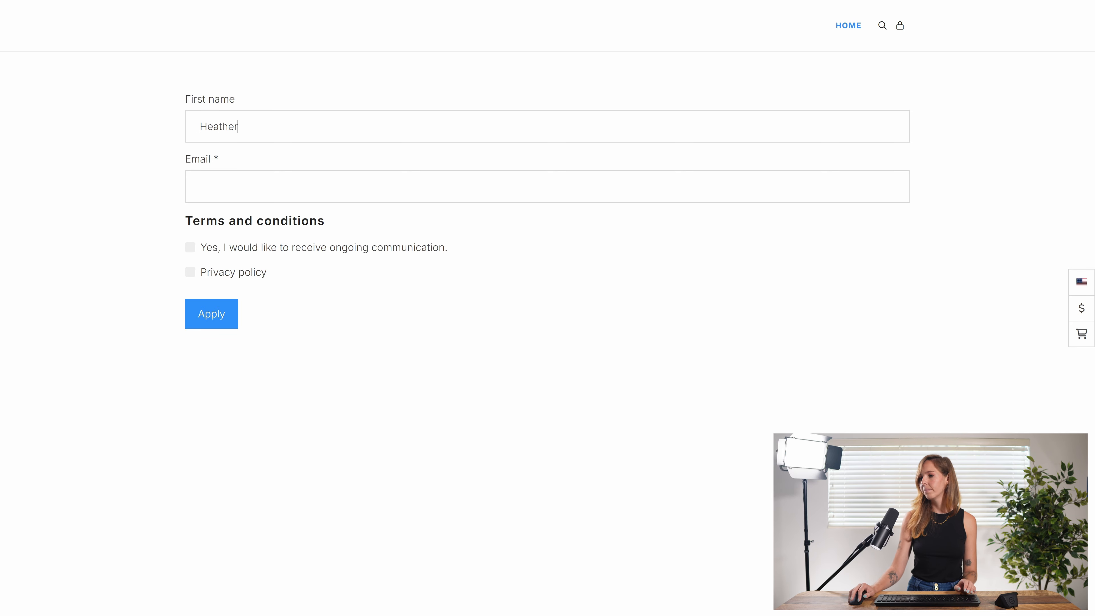
pyautogui.click(319, 186)
pyautogui.write('heather')
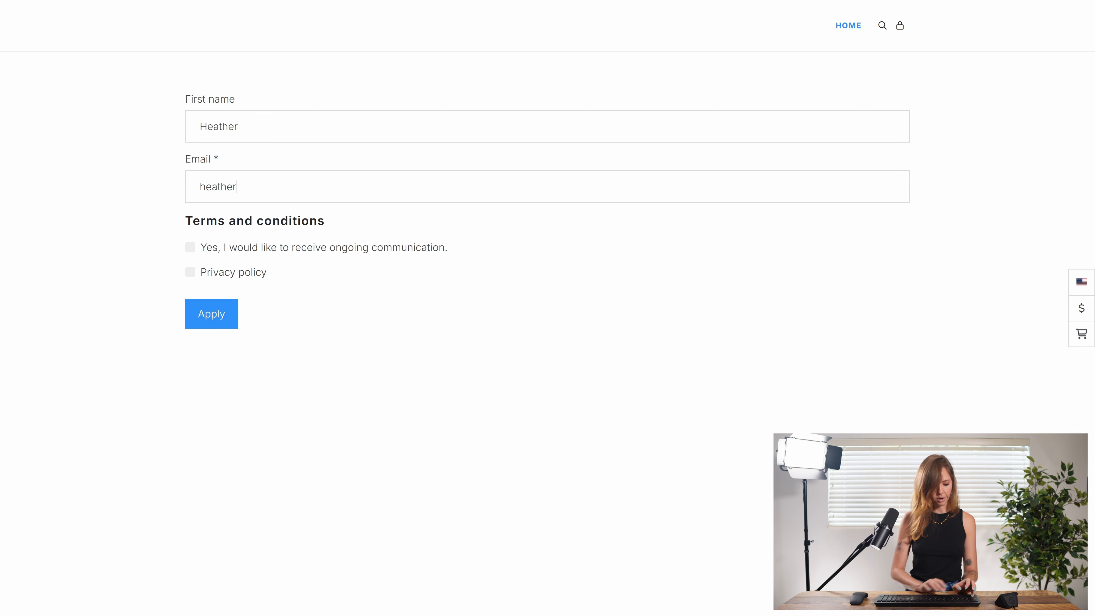
pyautogui.write('@demo.com')
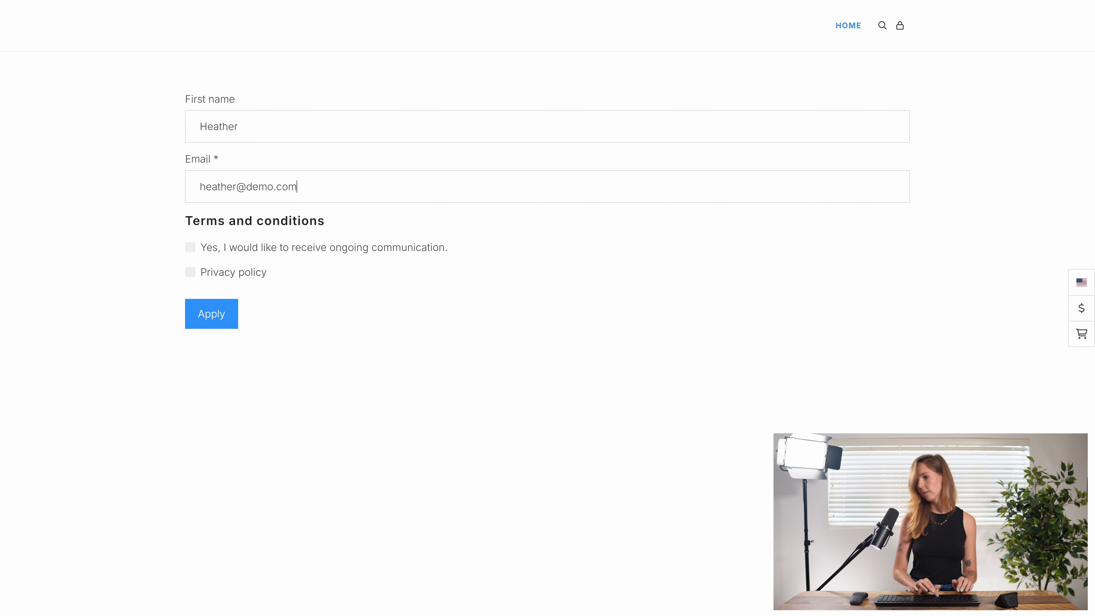
pyautogui.click(215, 252)
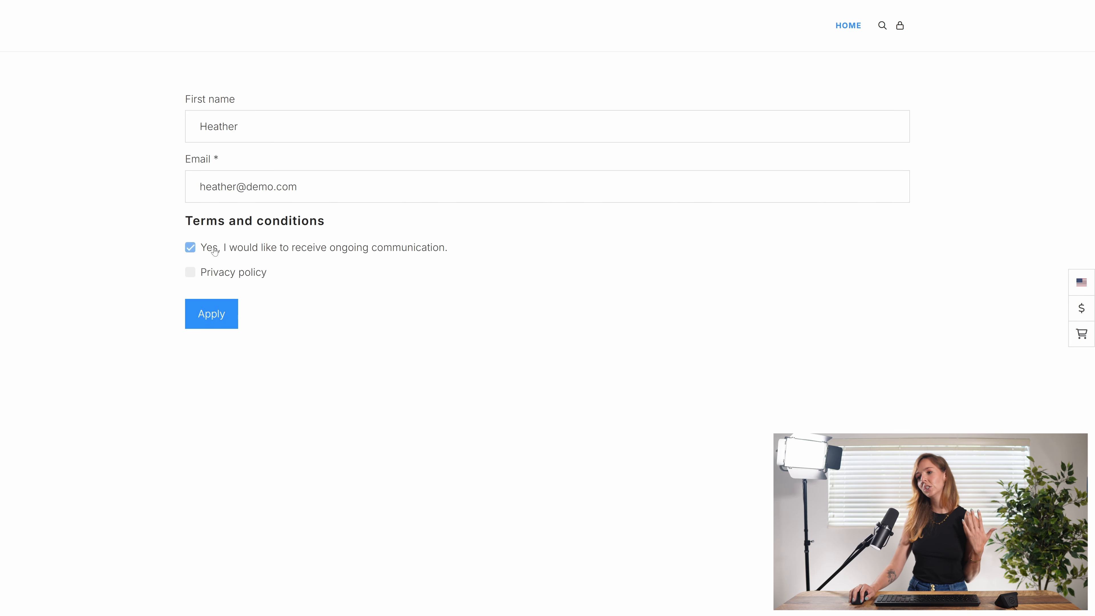
pyautogui.click(222, 275)
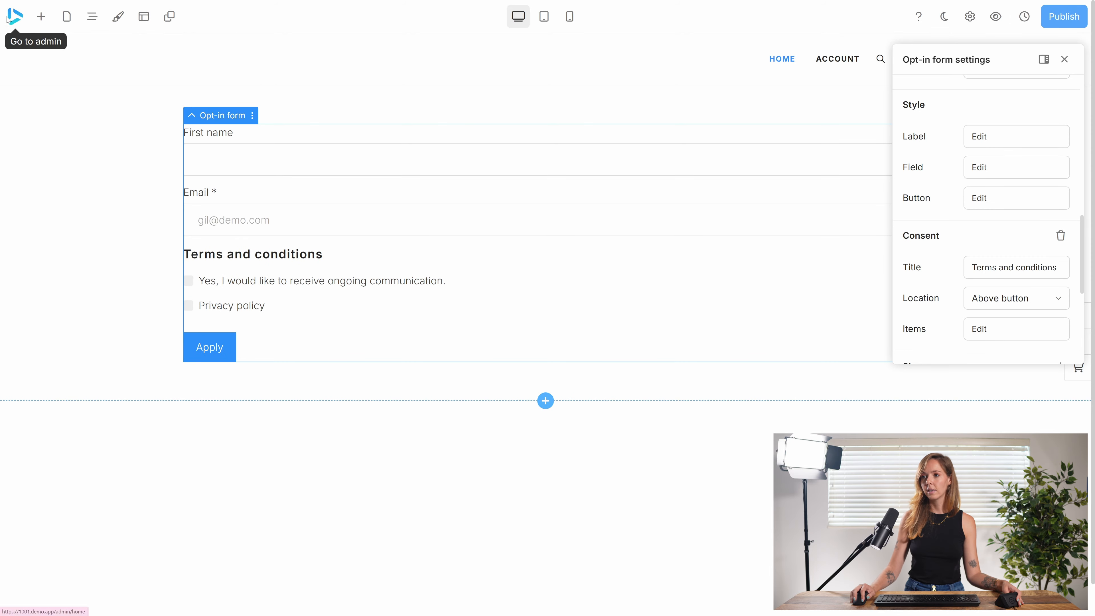
# Return to the admin area and open the newly registered contact's record to check its consent details
pyautogui.click(12, 17)
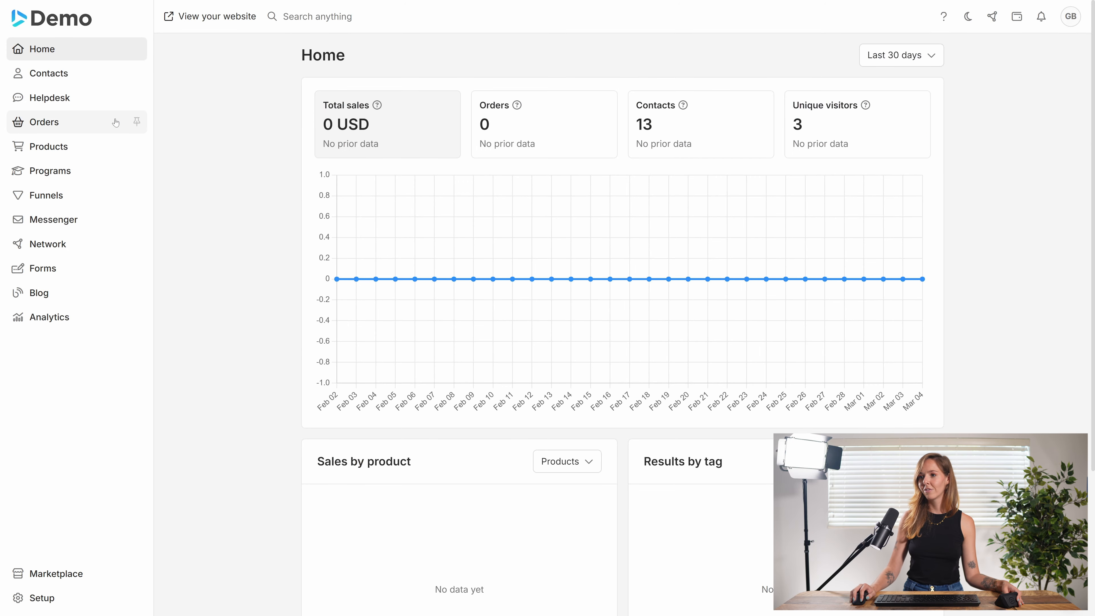
pyautogui.click(90, 78)
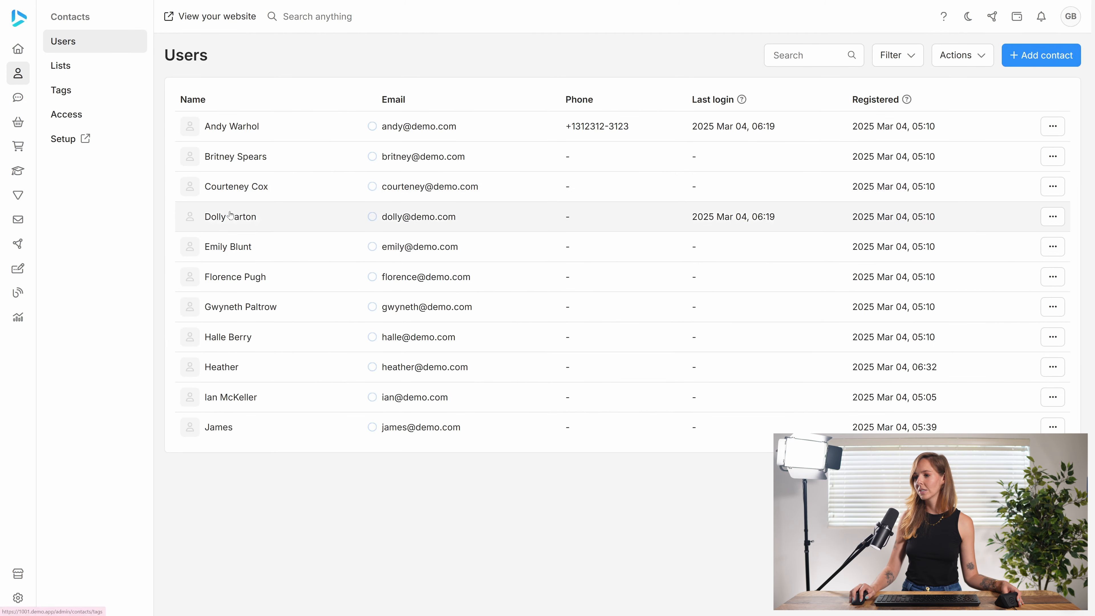
pyautogui.click(240, 368)
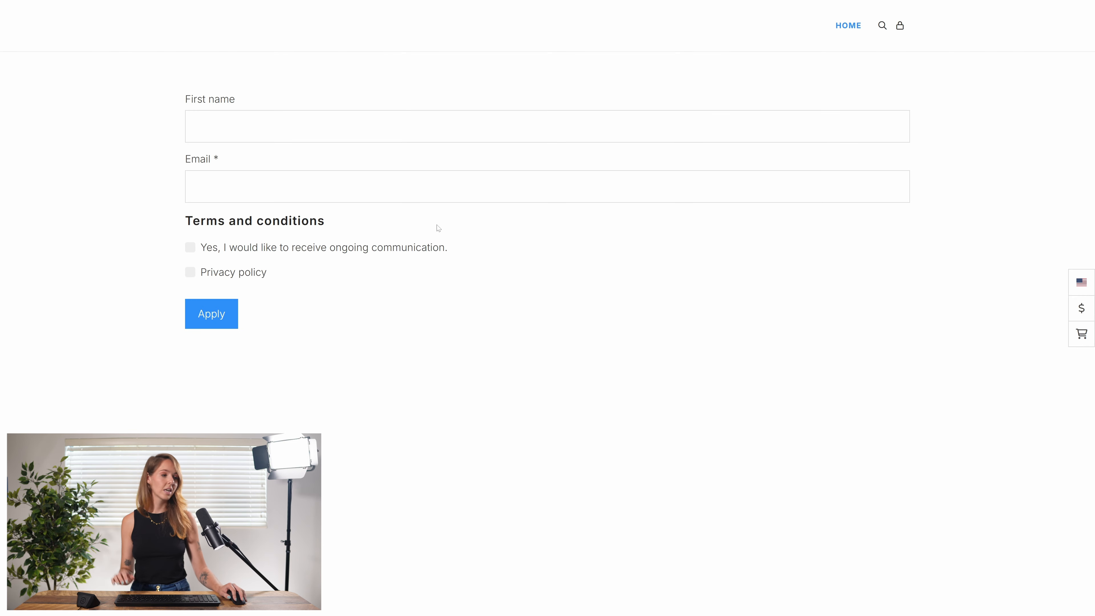
# Submit the published form for a second contact with a first name and email, ticking only the Privacy policy checkbox
pyautogui.write('Bob')
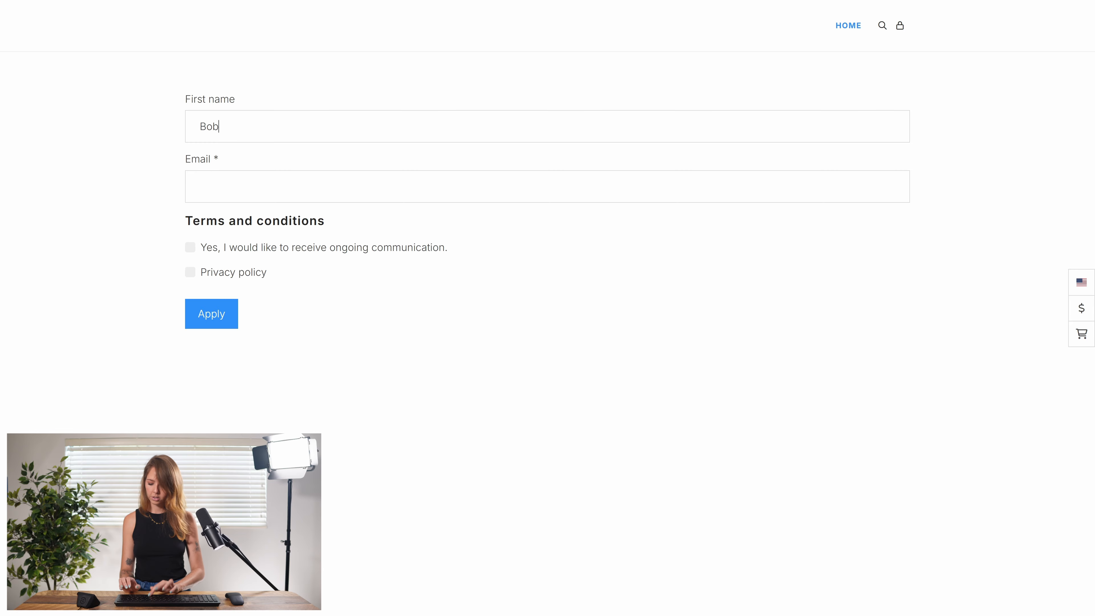
pyautogui.write('bob')
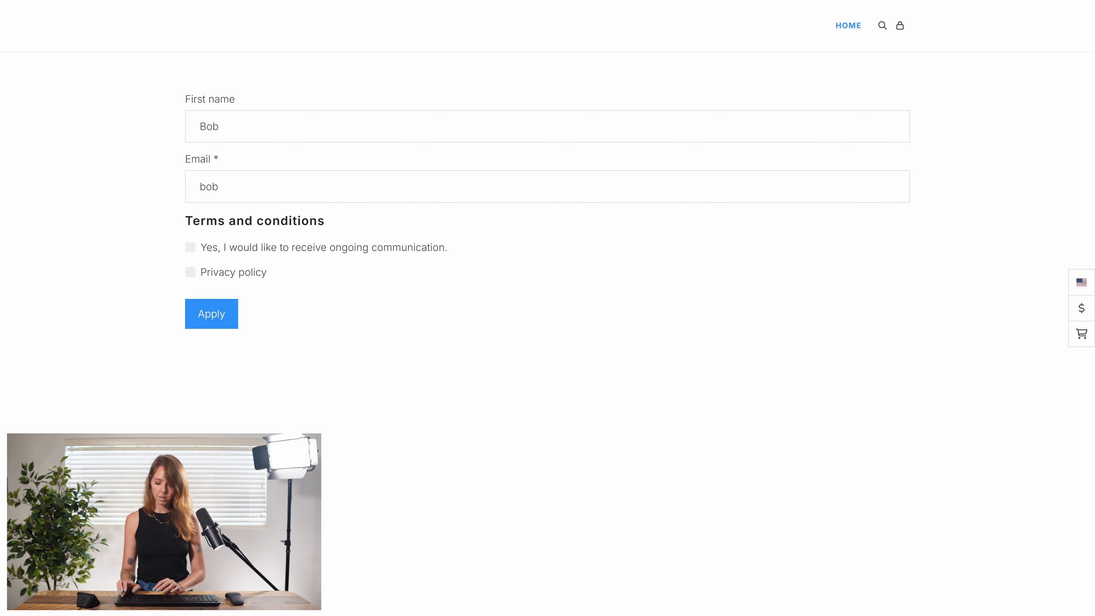
pyautogui.write('@demo.com')
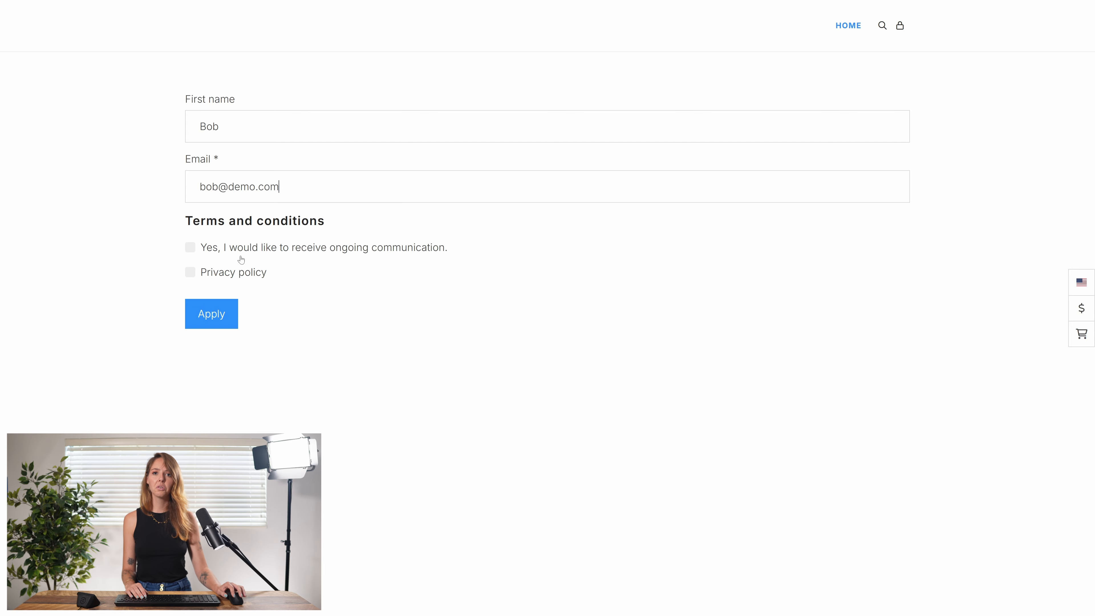
pyautogui.click(225, 275)
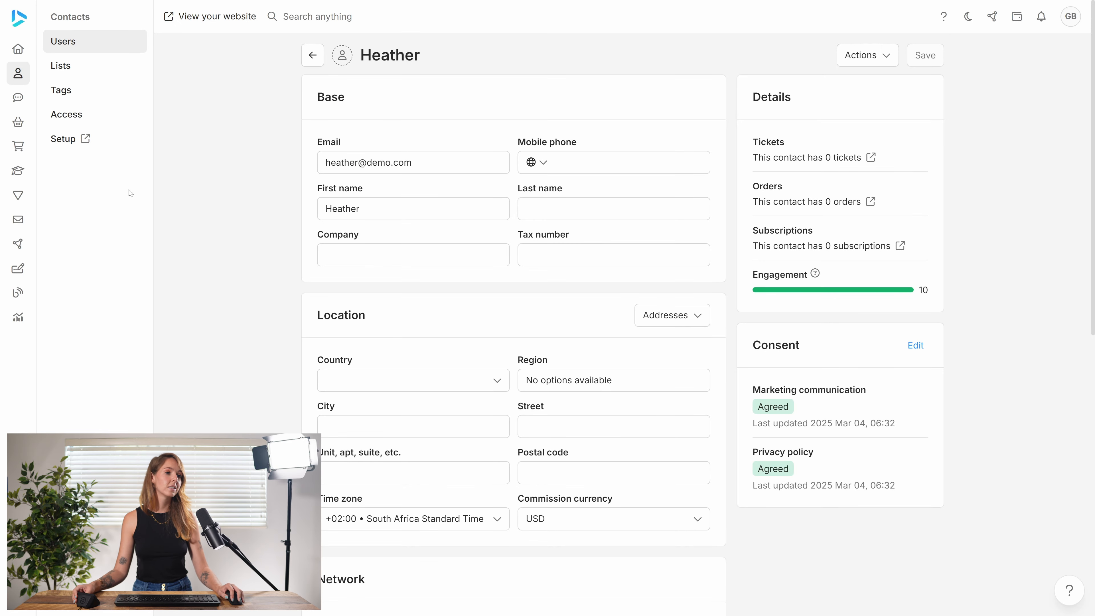
# Open the second contact's record from the users list and review its marketing communication and privacy policy consent
pyautogui.click(312, 58)
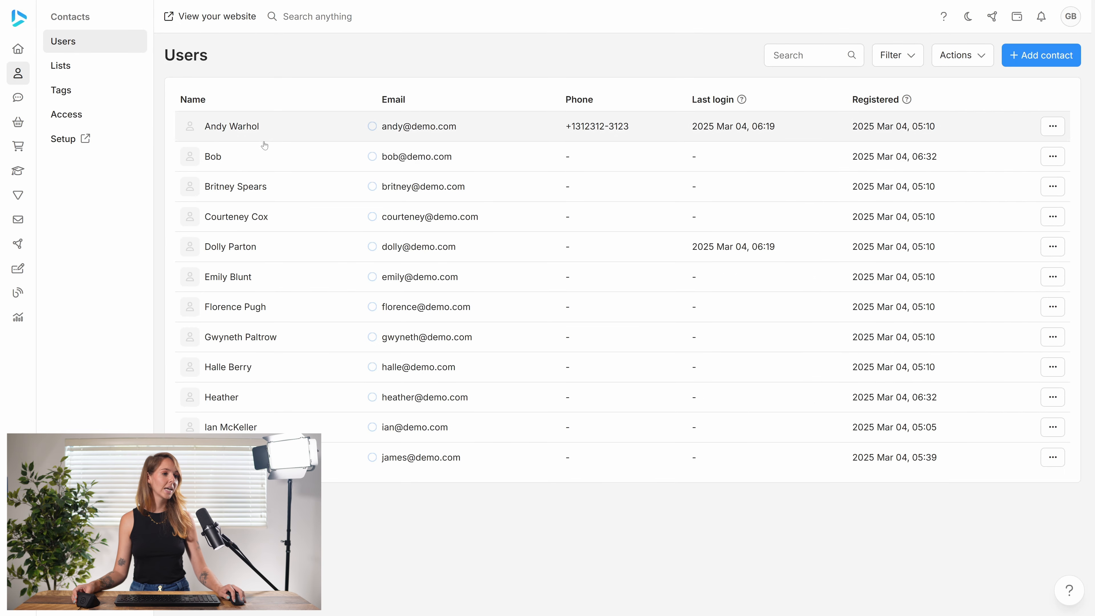
pyautogui.click(260, 154)
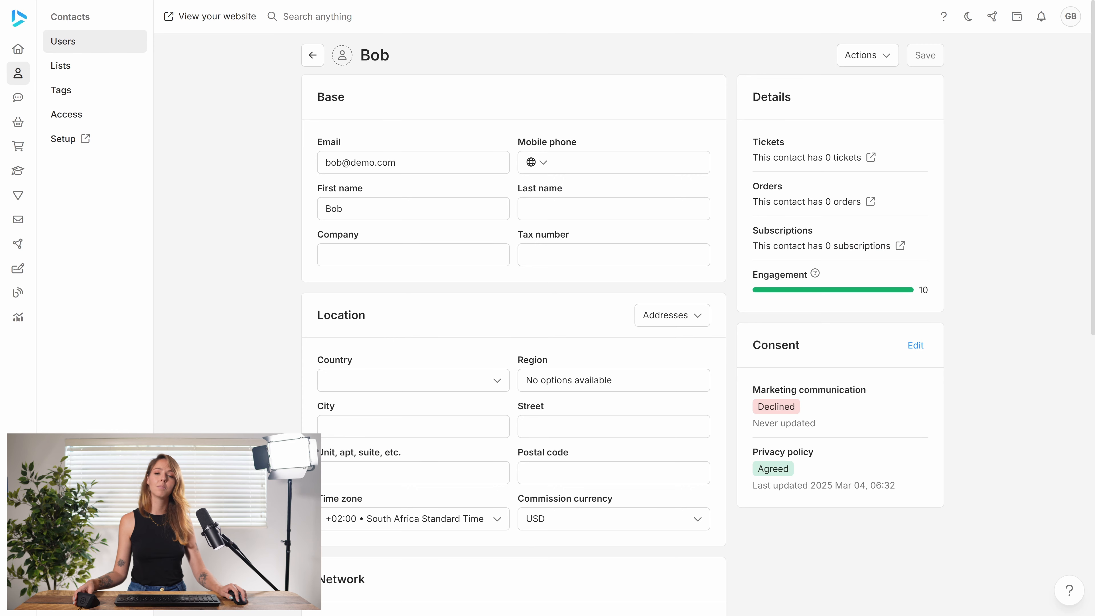
pyautogui.scroll(-1, 750, 446)
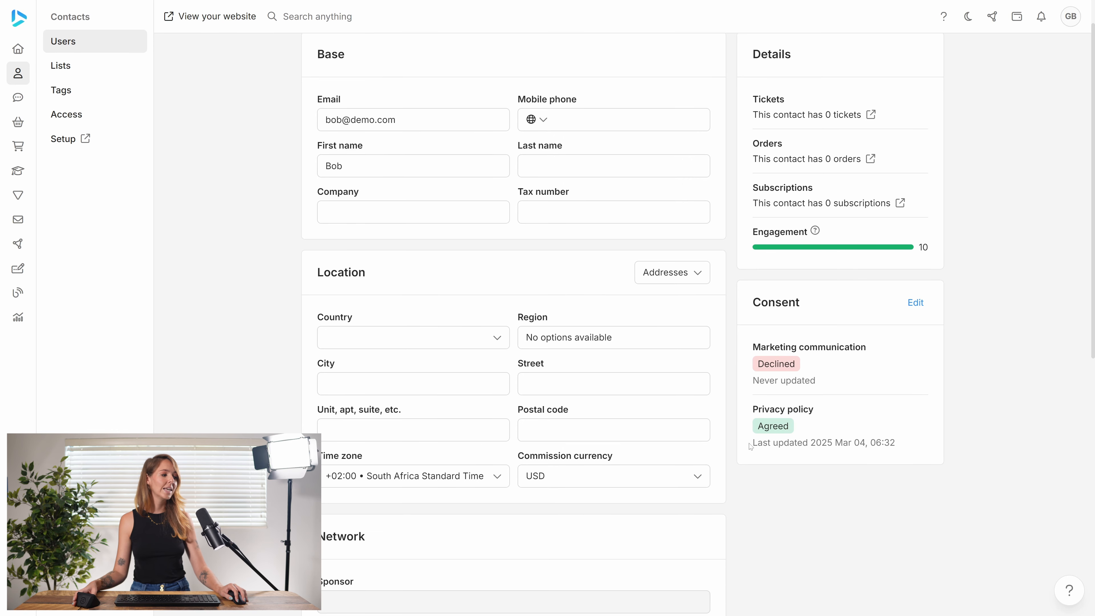